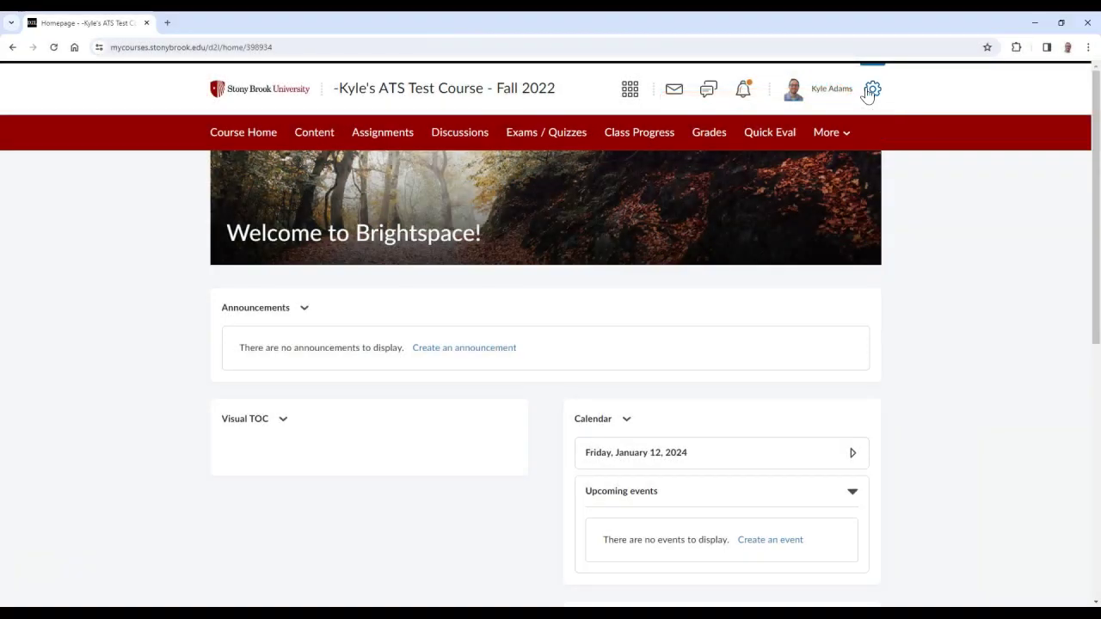
- In the course's Import/Export/Copy Components page, search the offerings for "practice" and add the matching practice course as the course to copy
click(872, 89)
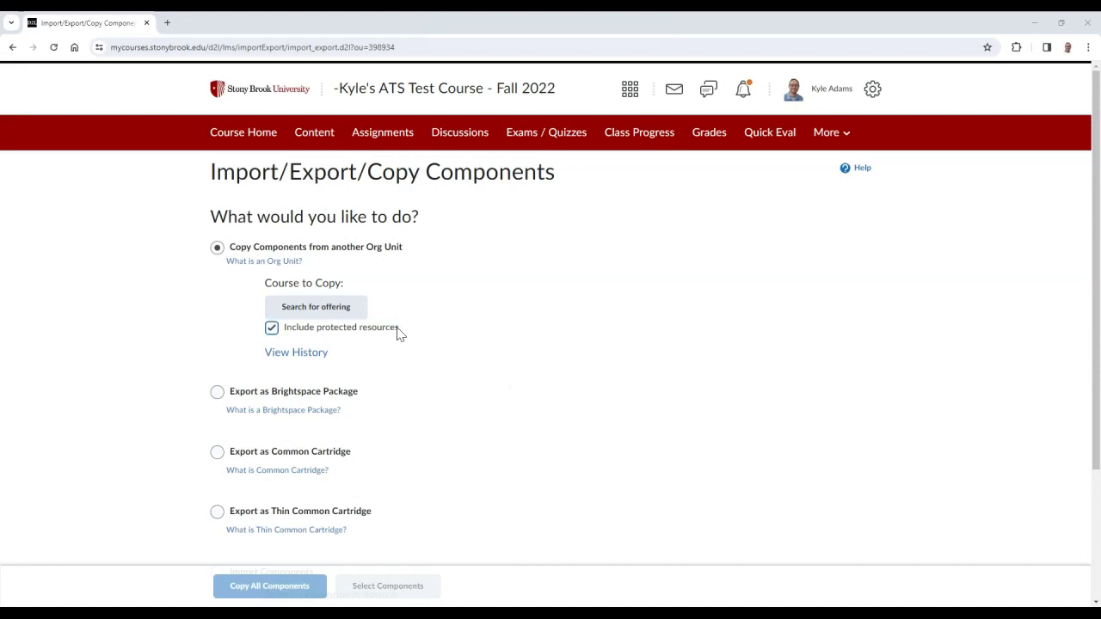
click(354, 311)
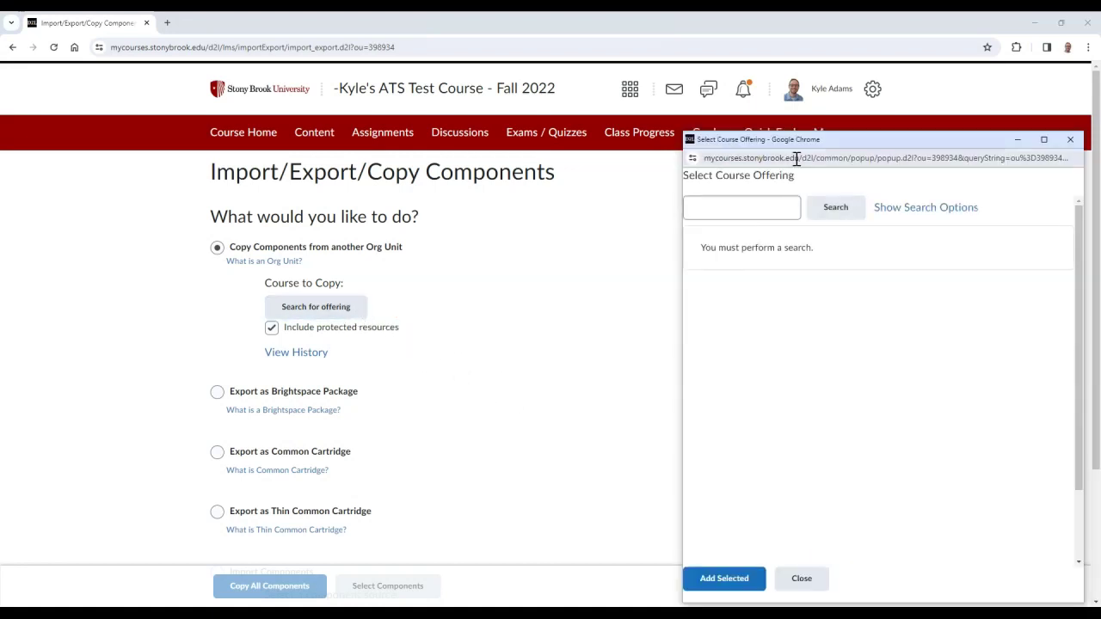
drag(837, 137, 470, 126)
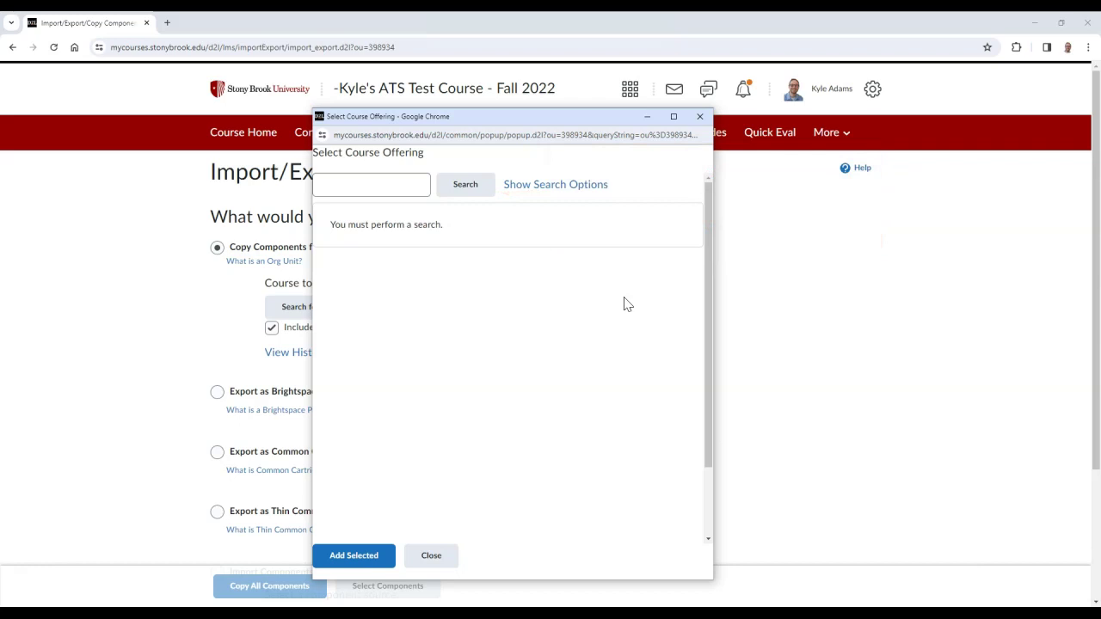
click(372, 189)
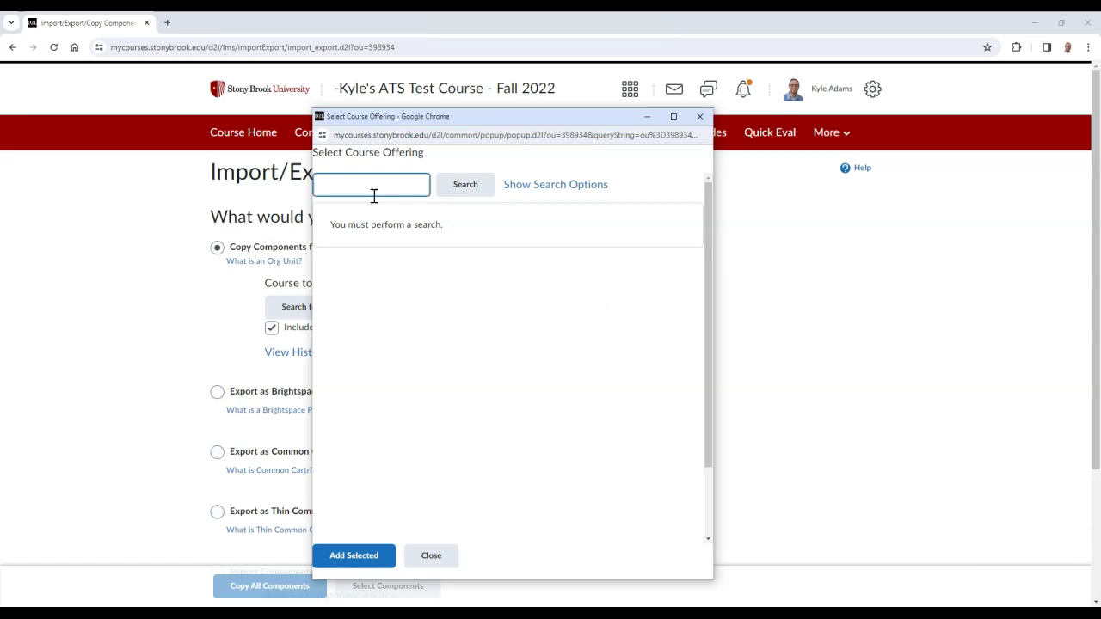
text(practice)
key(Return)
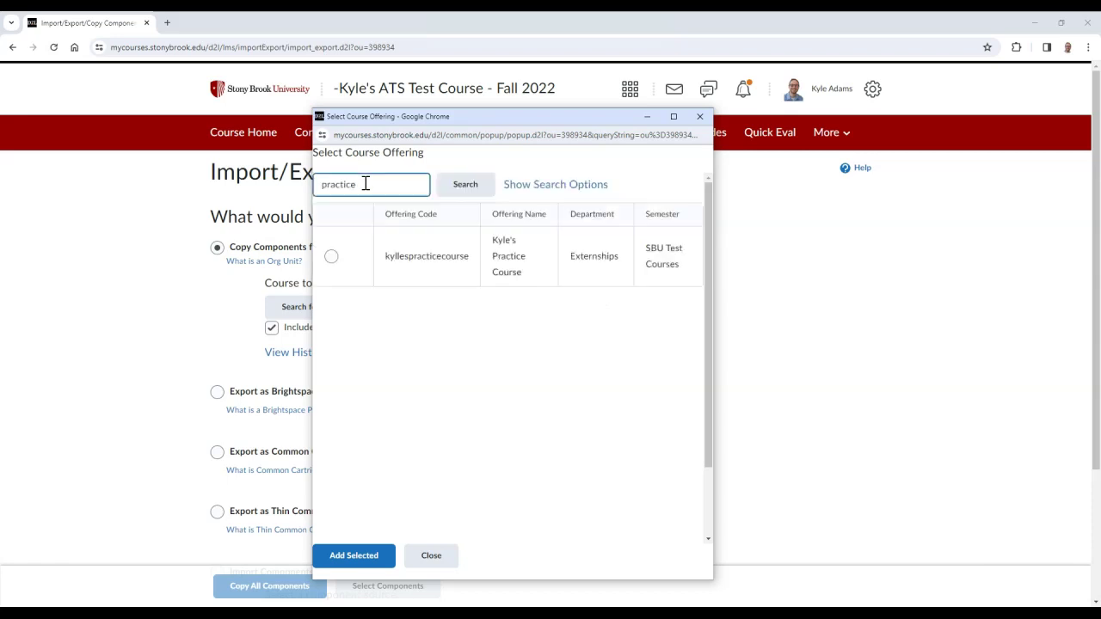
click(331, 257)
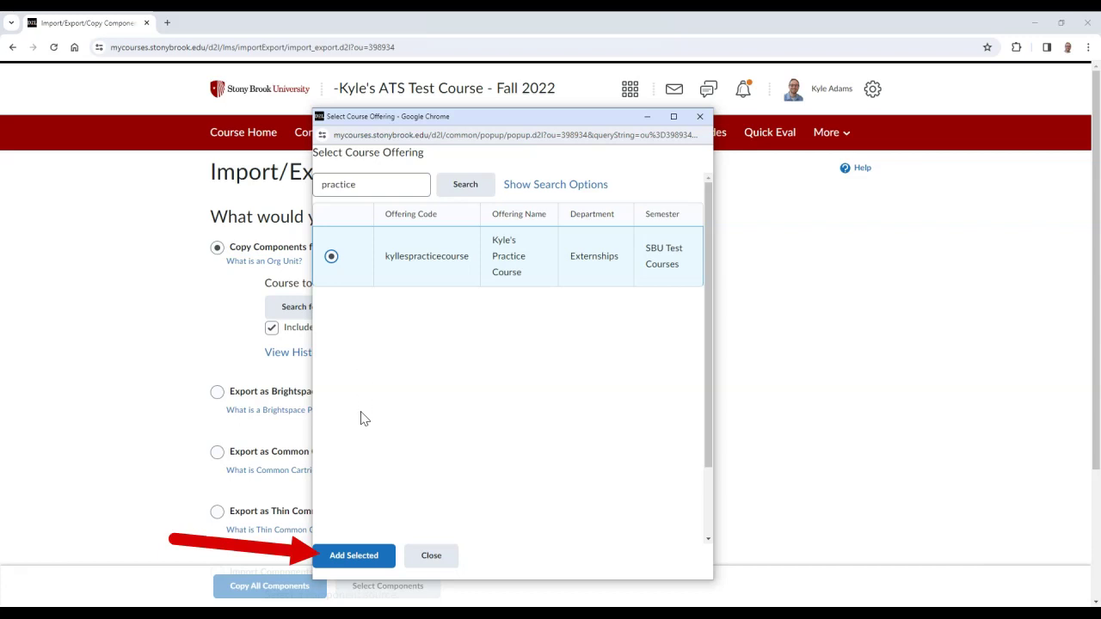
click(362, 558)
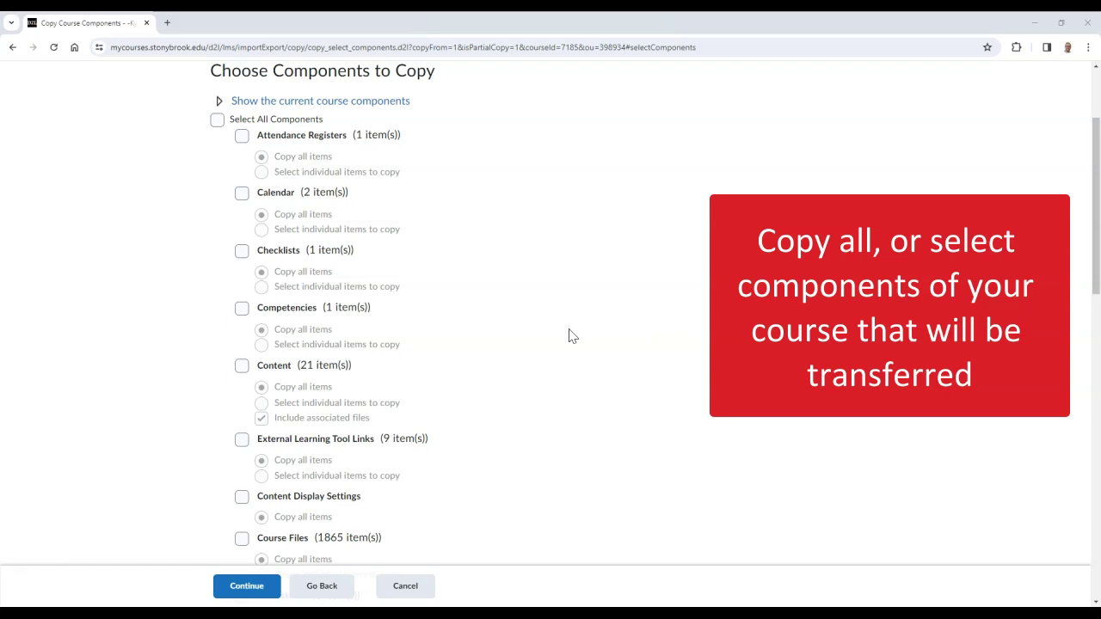
- Choose Content, Course Files, Discussions, Assignments, Grades and Grades Settings as the components to copy, and continue to the confirmation page
click(242, 365)
click(241, 539)
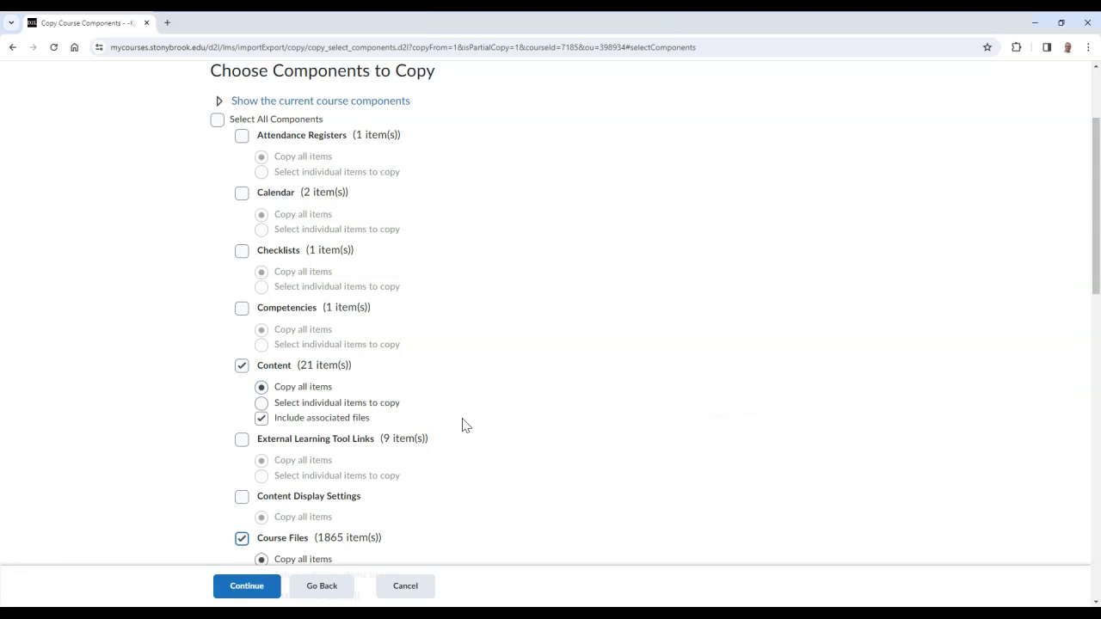
scroll(462, 424, down, 3)
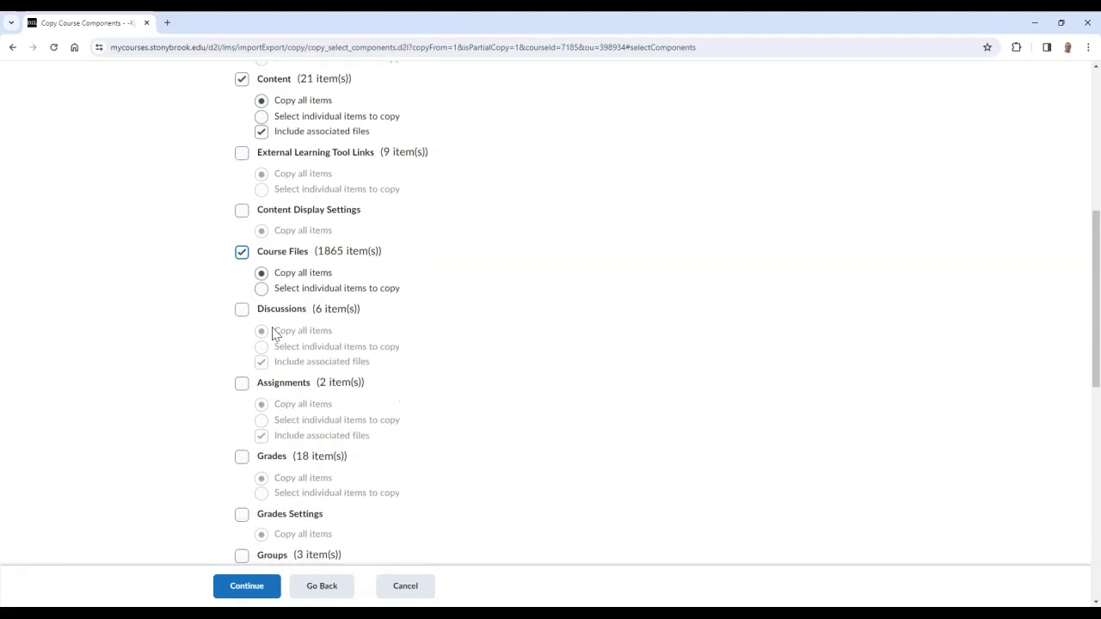
click(241, 310)
click(242, 386)
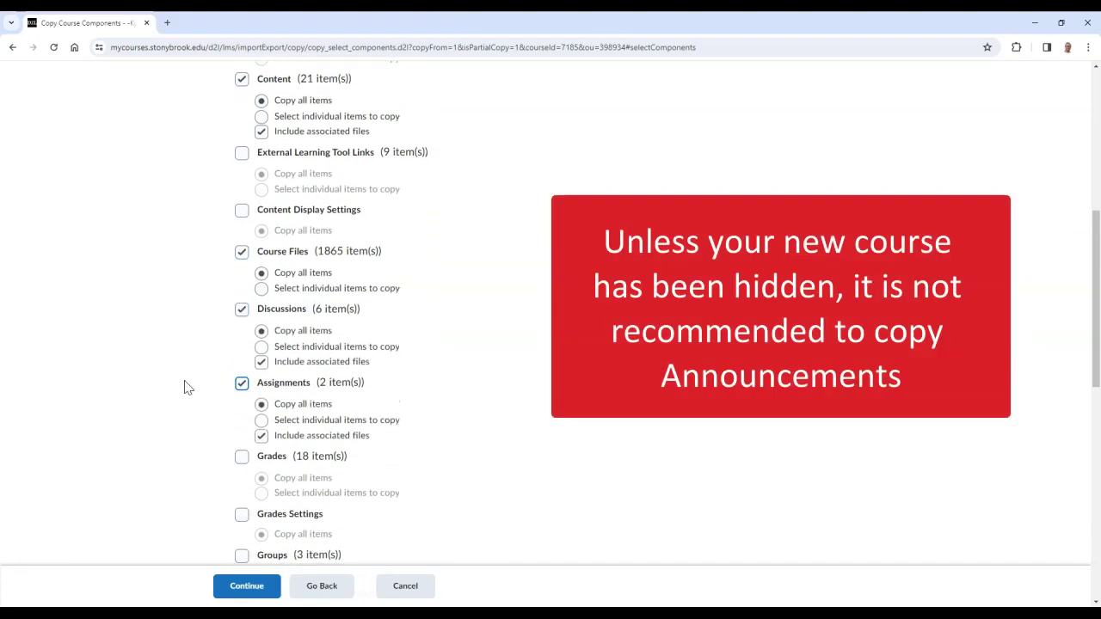
click(241, 458)
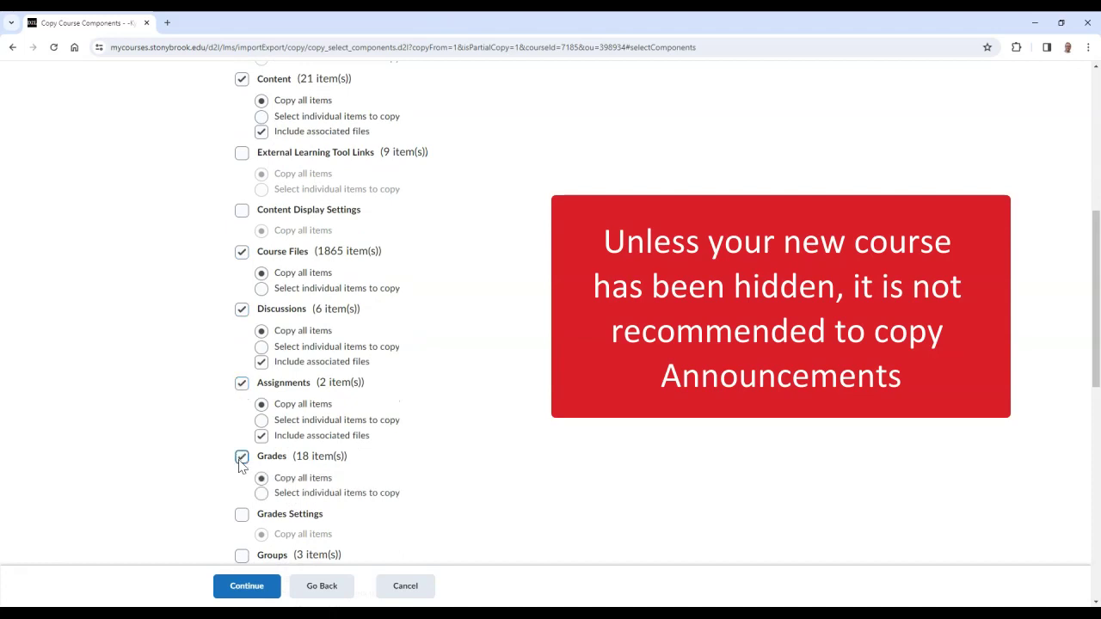
click(241, 515)
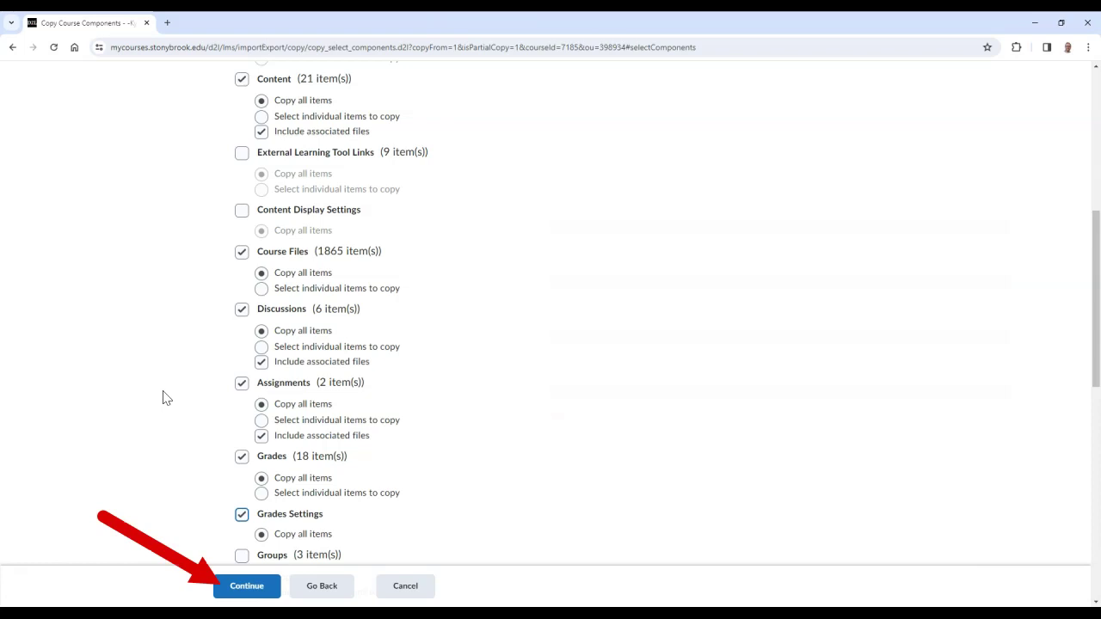
click(246, 593)
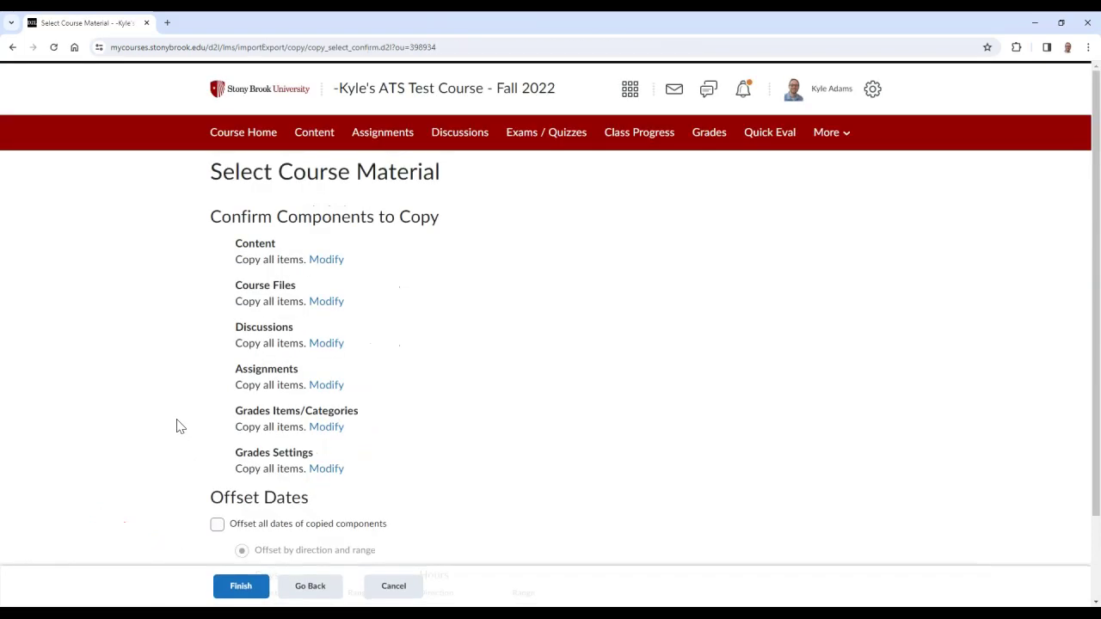
- Enable offsetting all dates of the copied components and set the forward day range to 146
scroll(179, 425, down, 2)
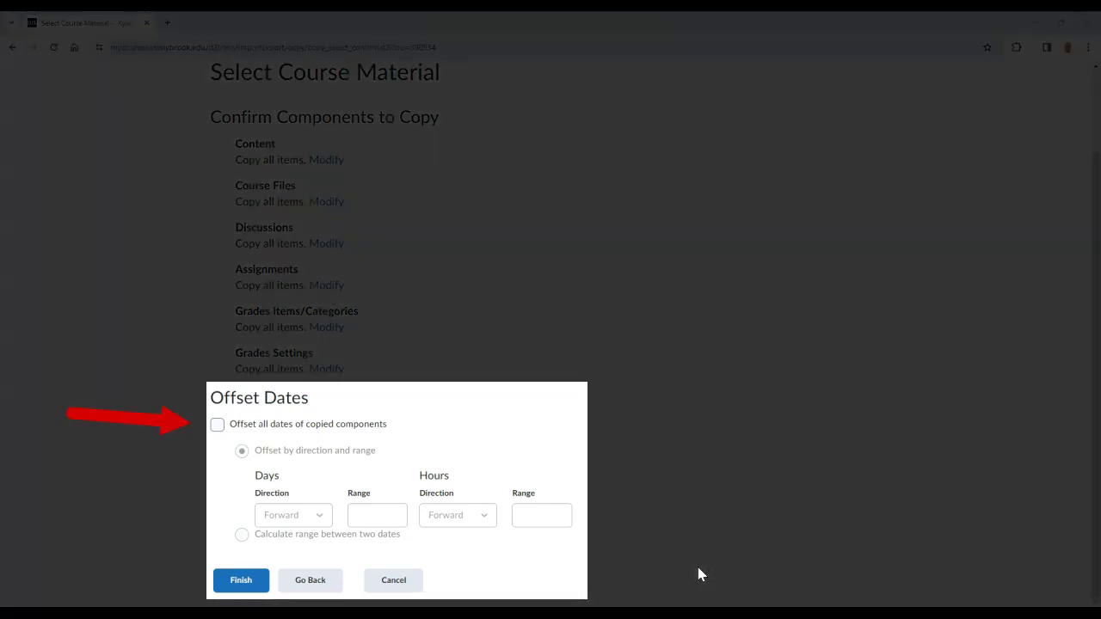
click(218, 425)
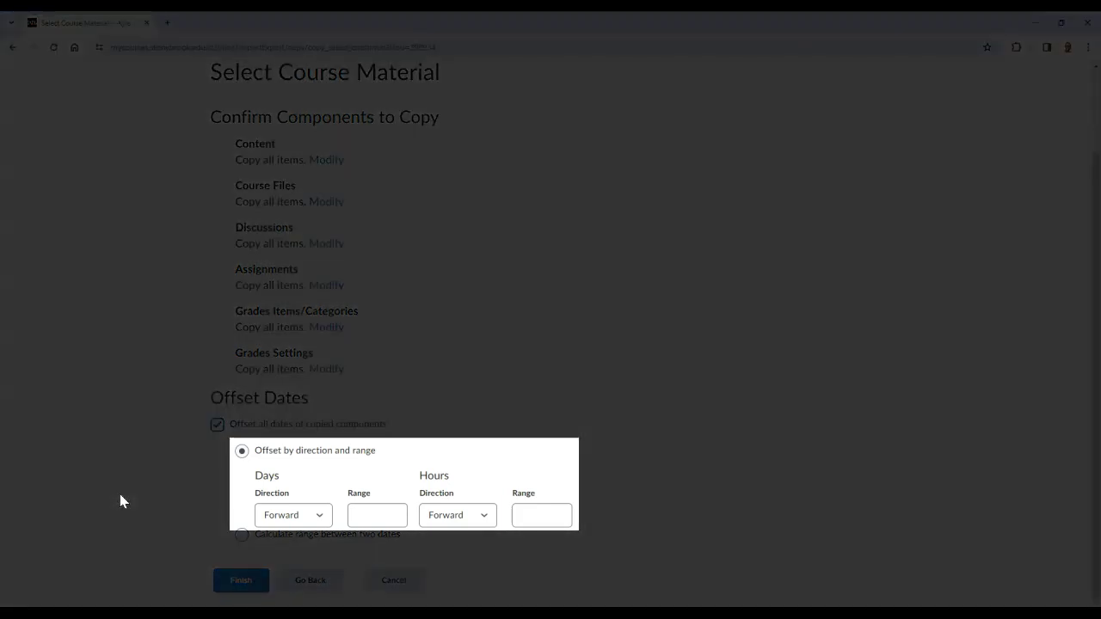
click(398, 512)
text(146)
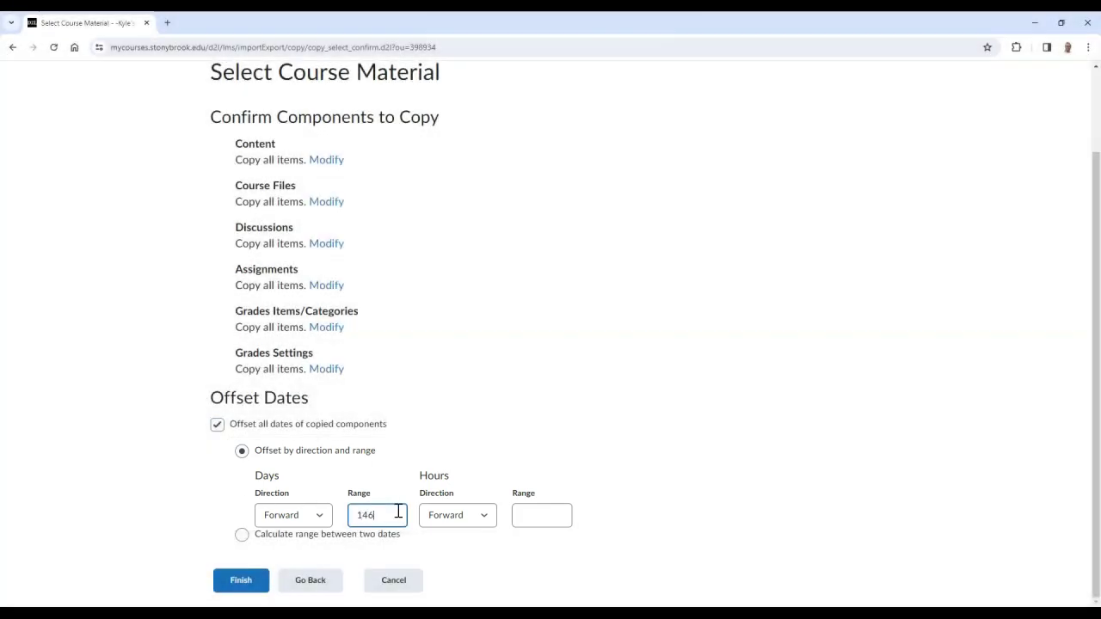
click(71, 497)
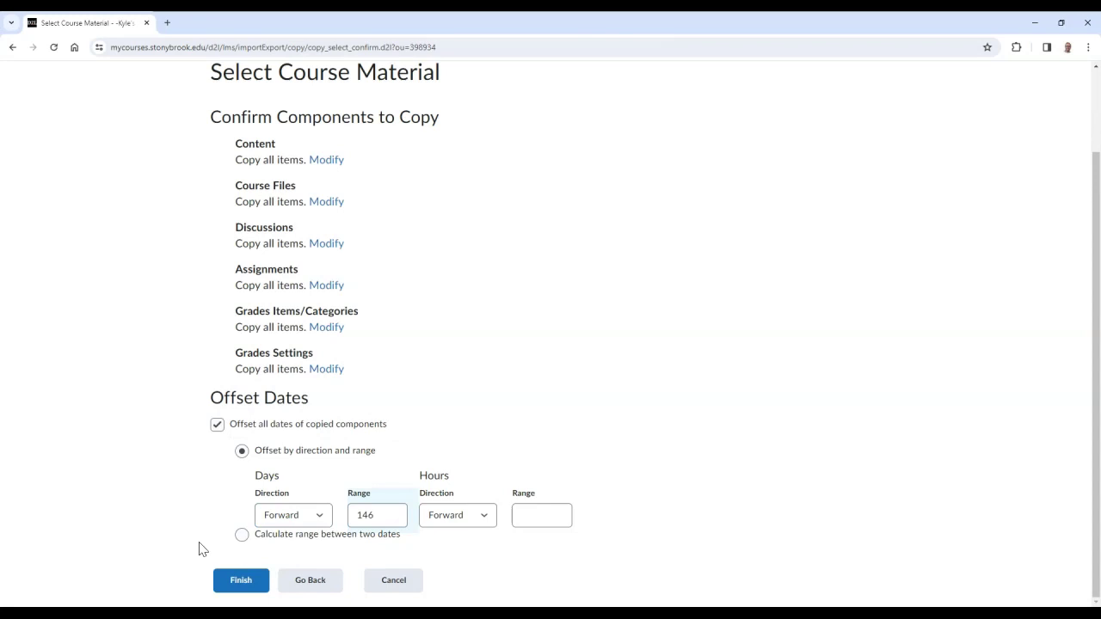
- Switch the date offset to a range calculated between two dates and set the From date to 8/21/2023
click(241, 535)
scroll(151, 514, down, 1)
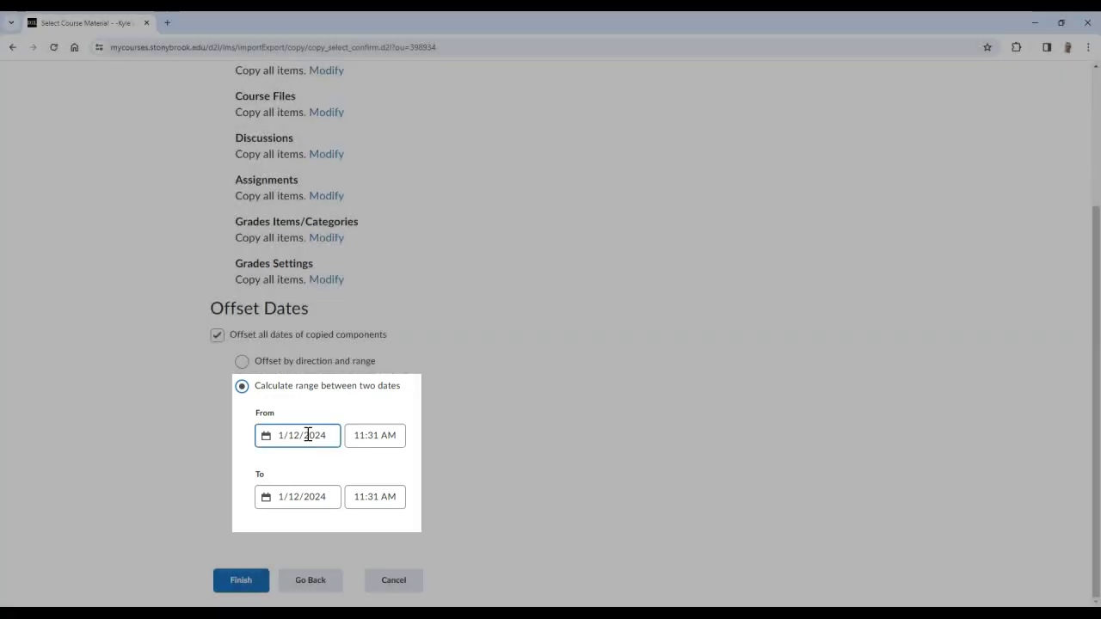
click(307, 435)
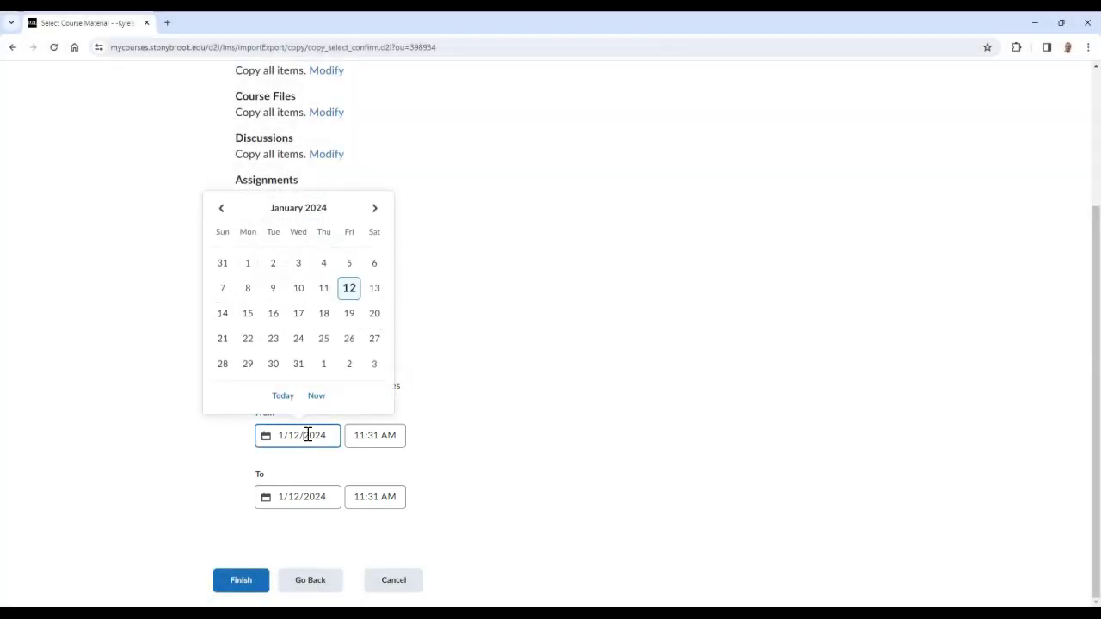
click(227, 217)
click(221, 206)
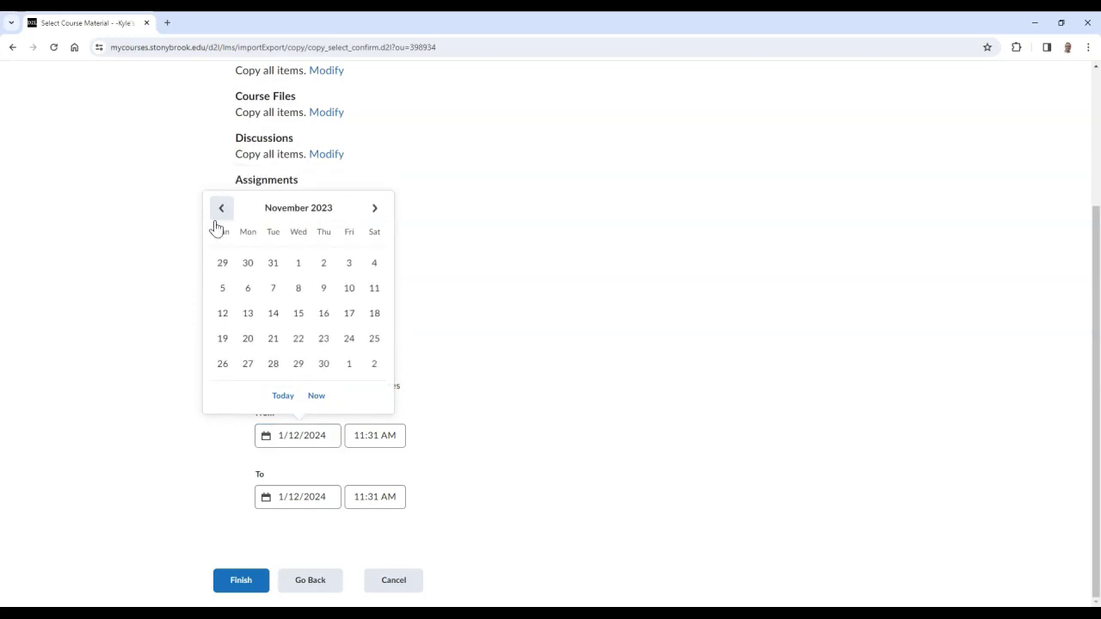
click(220, 210)
click(221, 212)
click(221, 212)
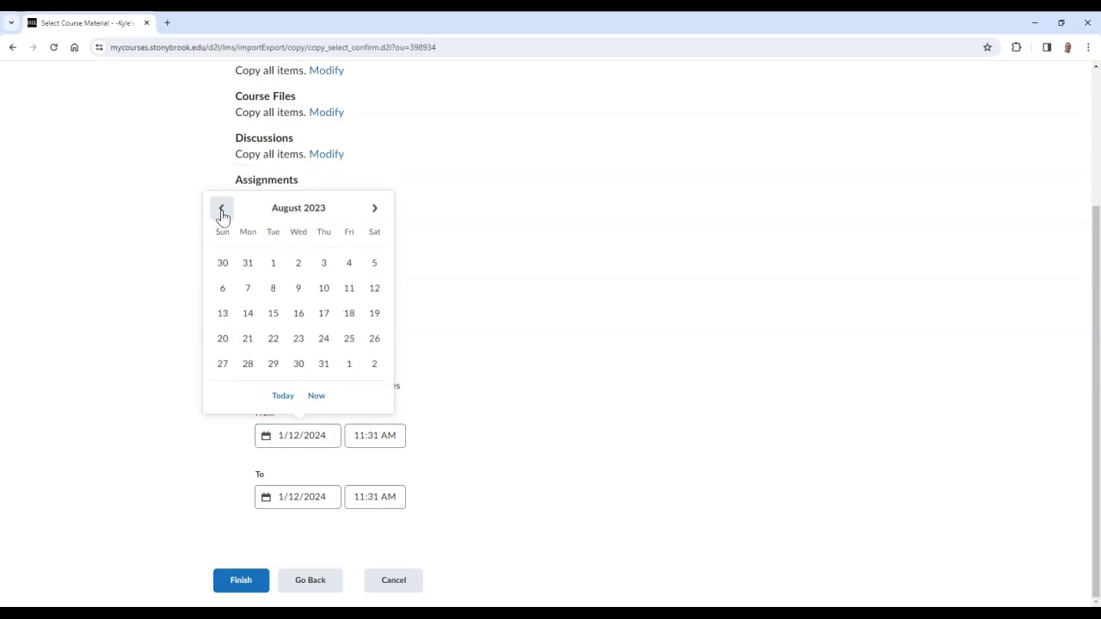
click(248, 339)
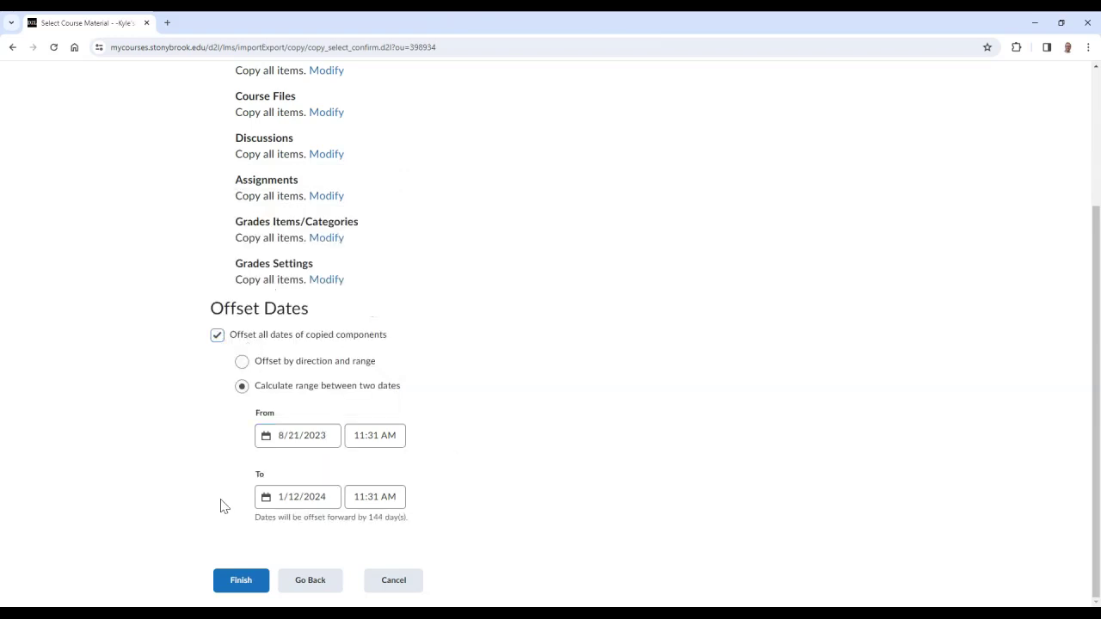
- Set the offset range's To date to 1/22/2024 and finish the component selection to start the copy
click(280, 497)
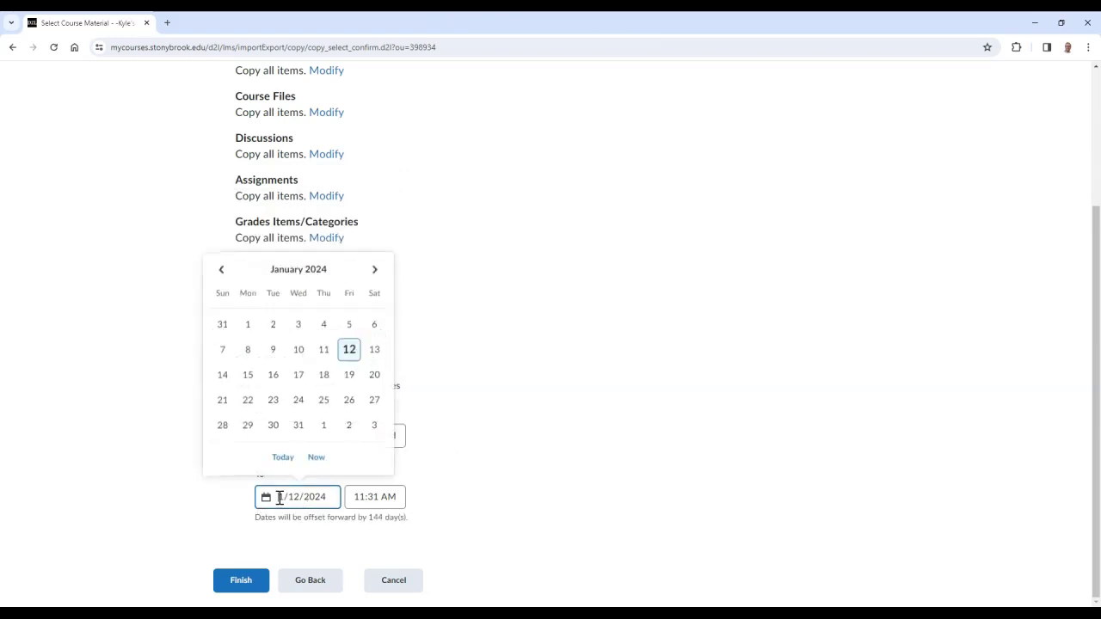
click(248, 400)
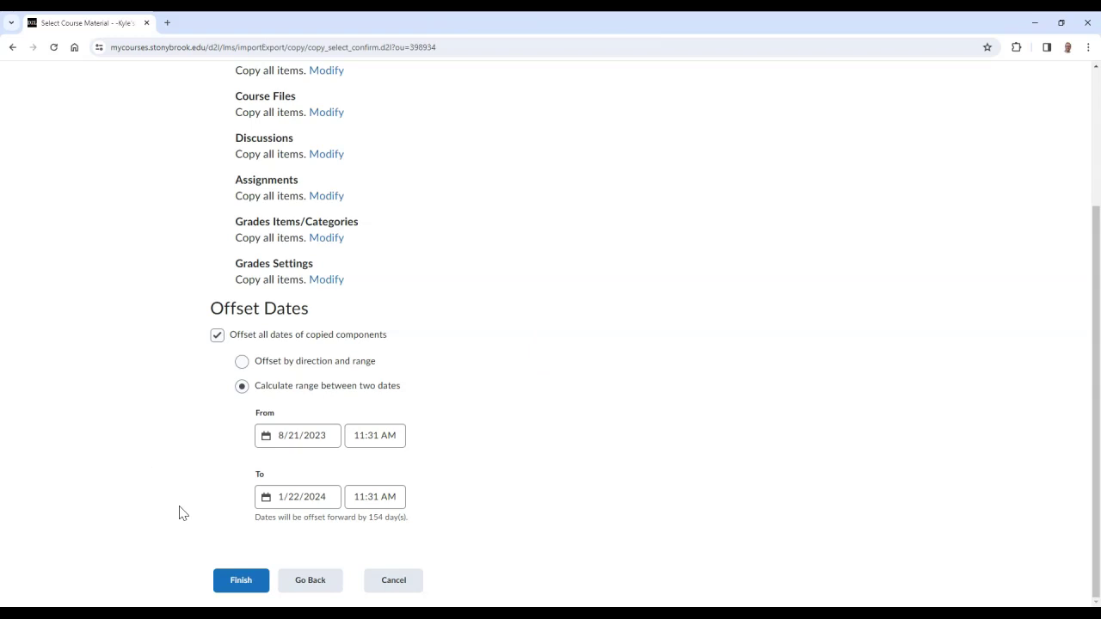
click(257, 585)
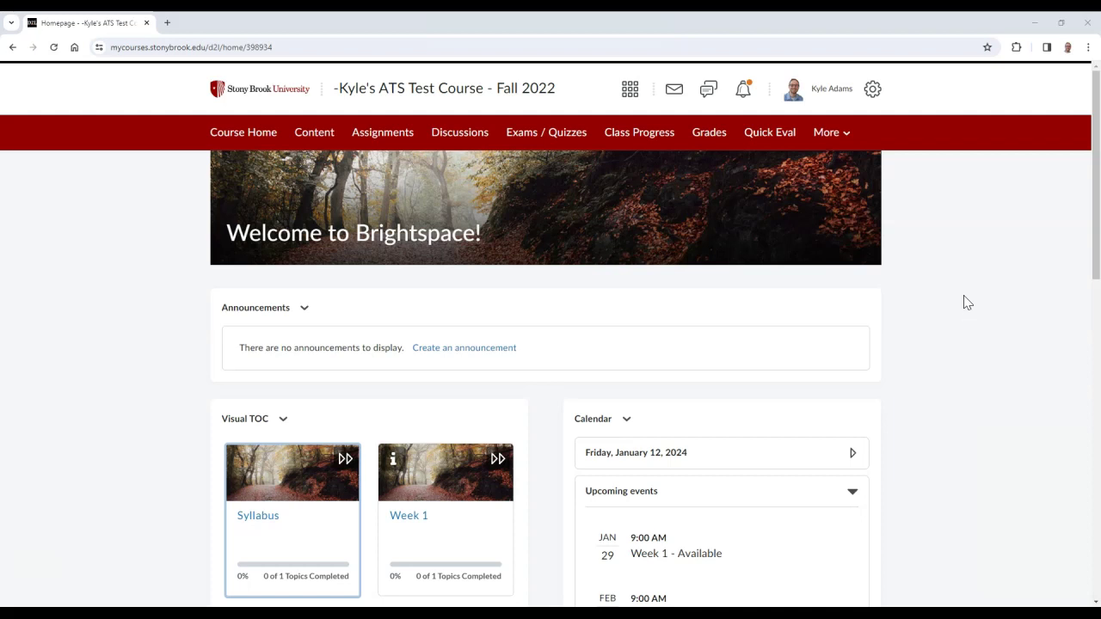
- Open the Manage Dates tool from the course administration page
click(846, 142)
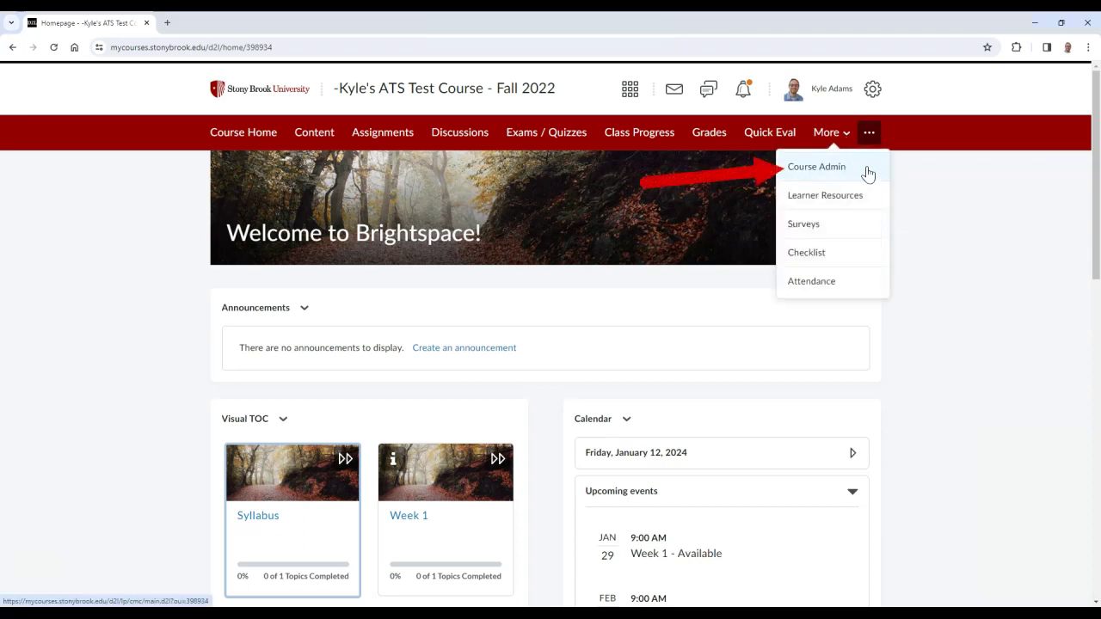
click(868, 174)
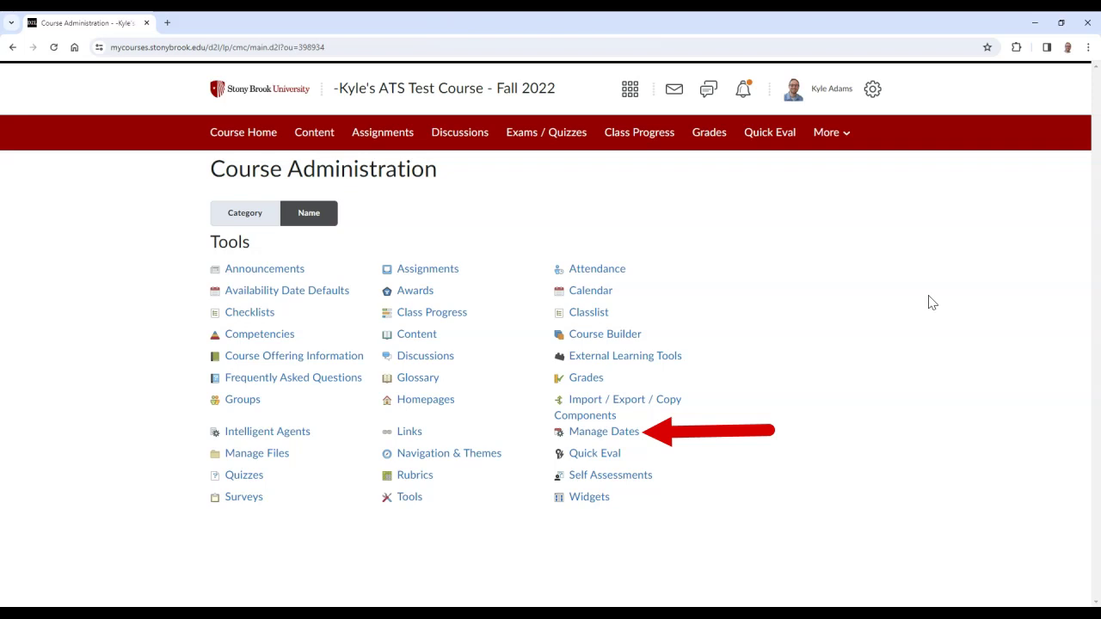
click(634, 438)
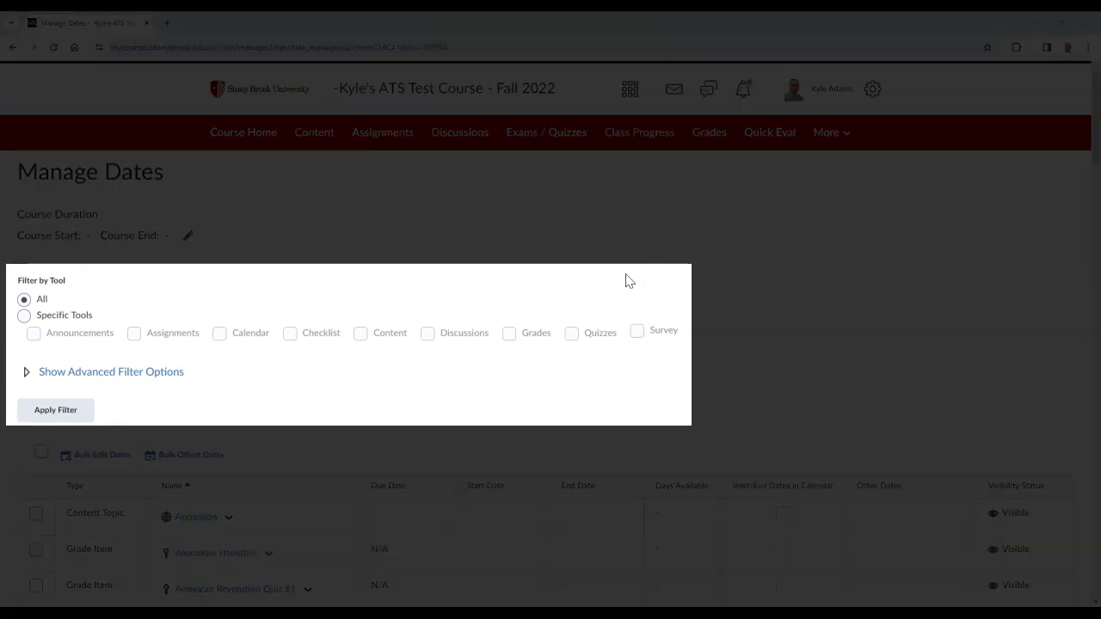
- Filter the date list to the specific tools Assignments, Discussions and Quizzes
click(24, 315)
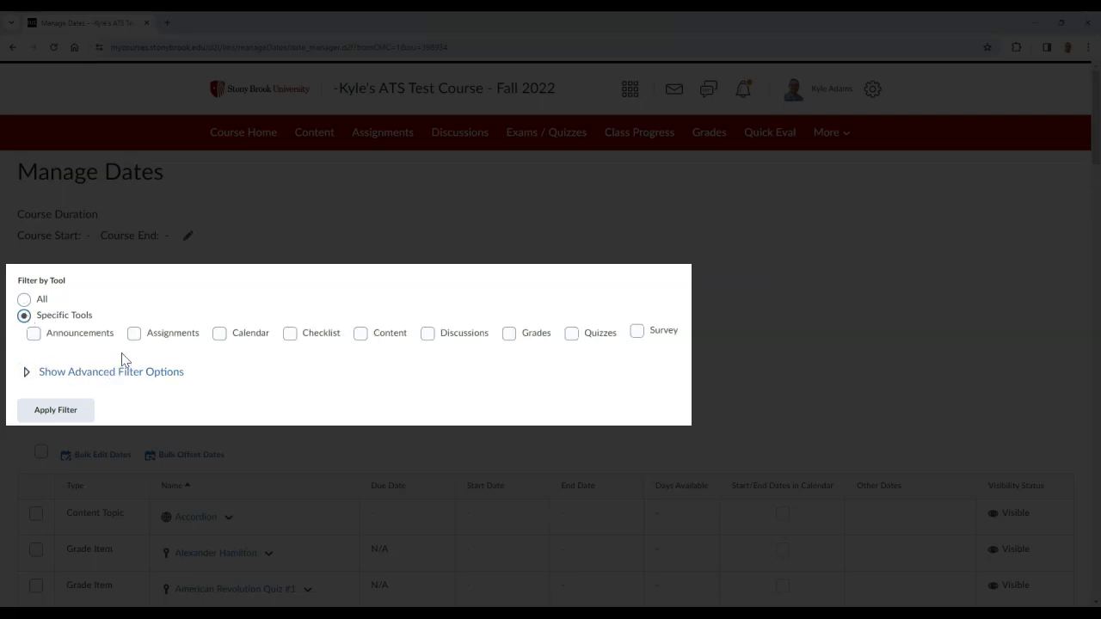
click(135, 333)
click(430, 337)
click(572, 337)
click(88, 417)
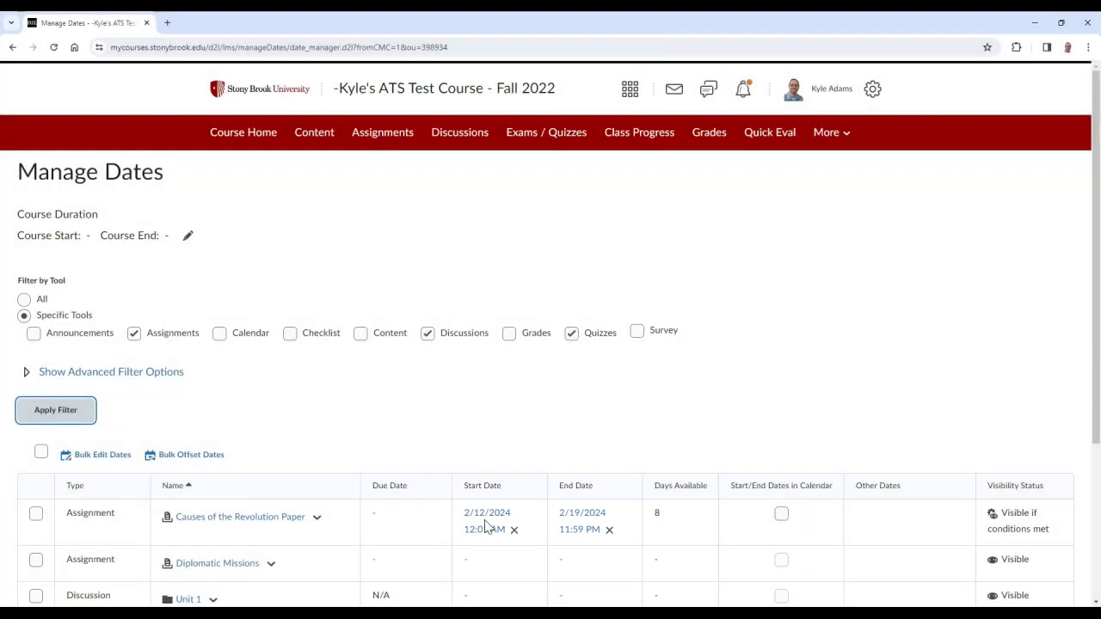
- Set the Causes of the Revolution Paper's availability to start on 2/13/2024 and end on 2/20/2024, and save it
click(486, 526)
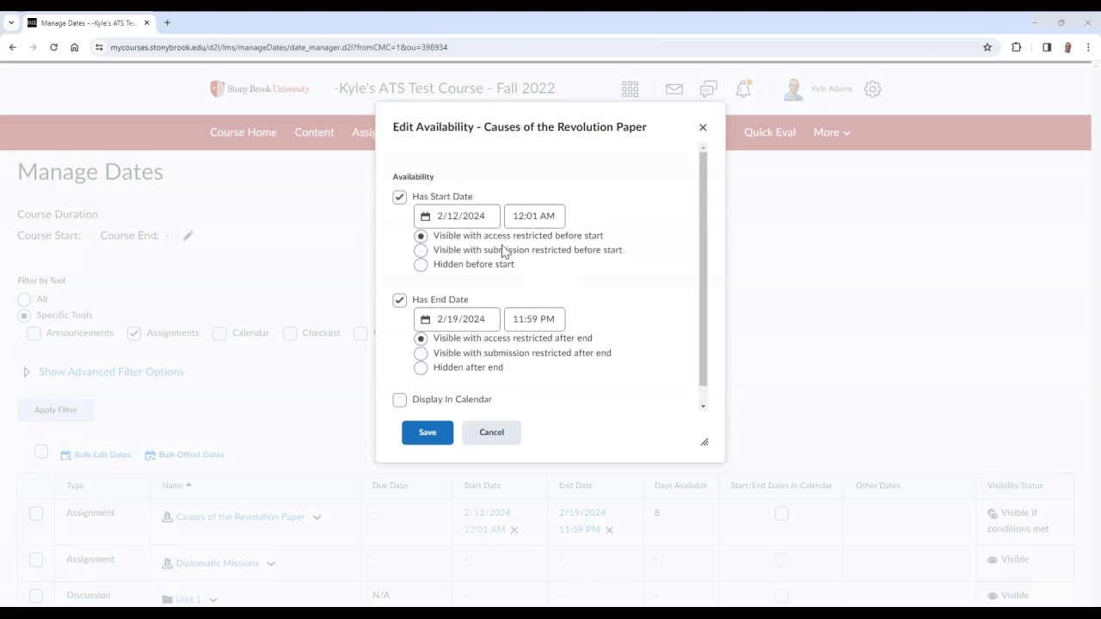
click(429, 224)
click(503, 287)
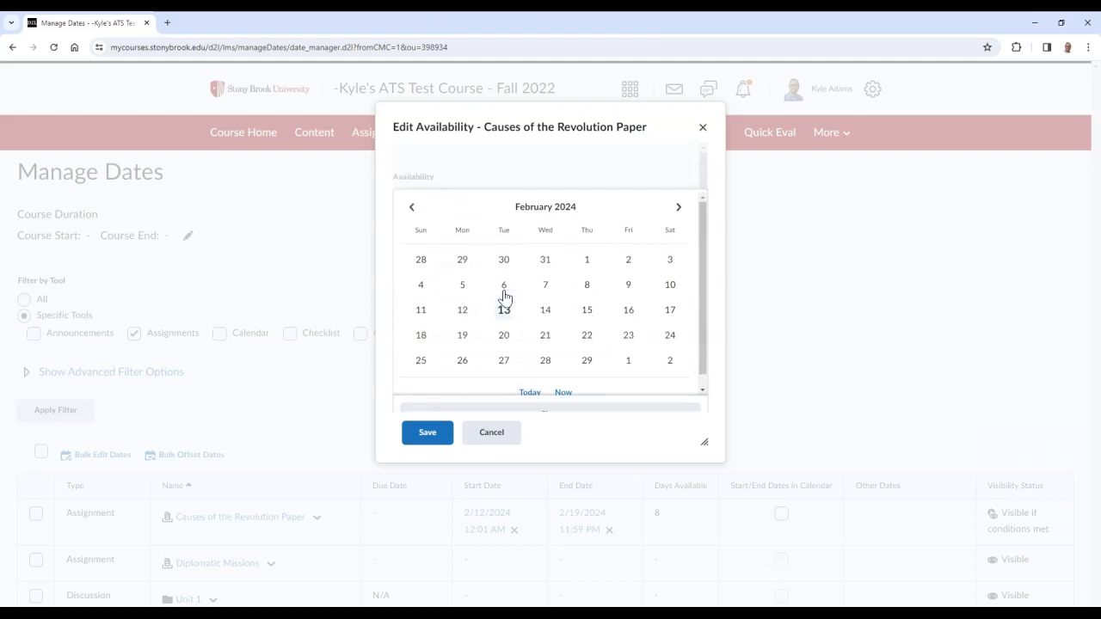
click(424, 321)
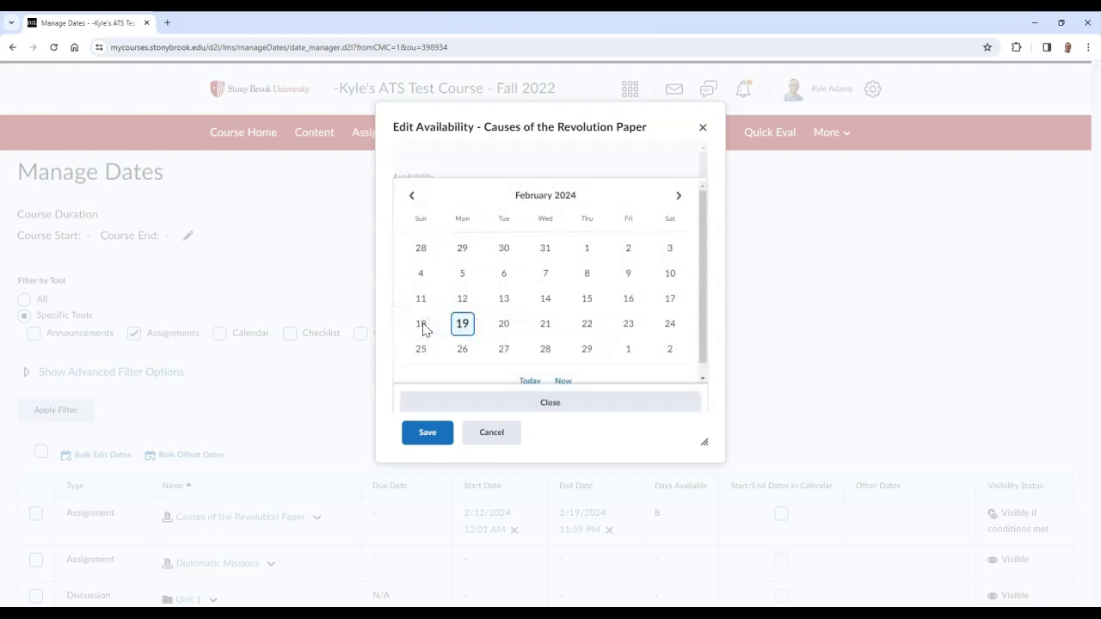
click(503, 316)
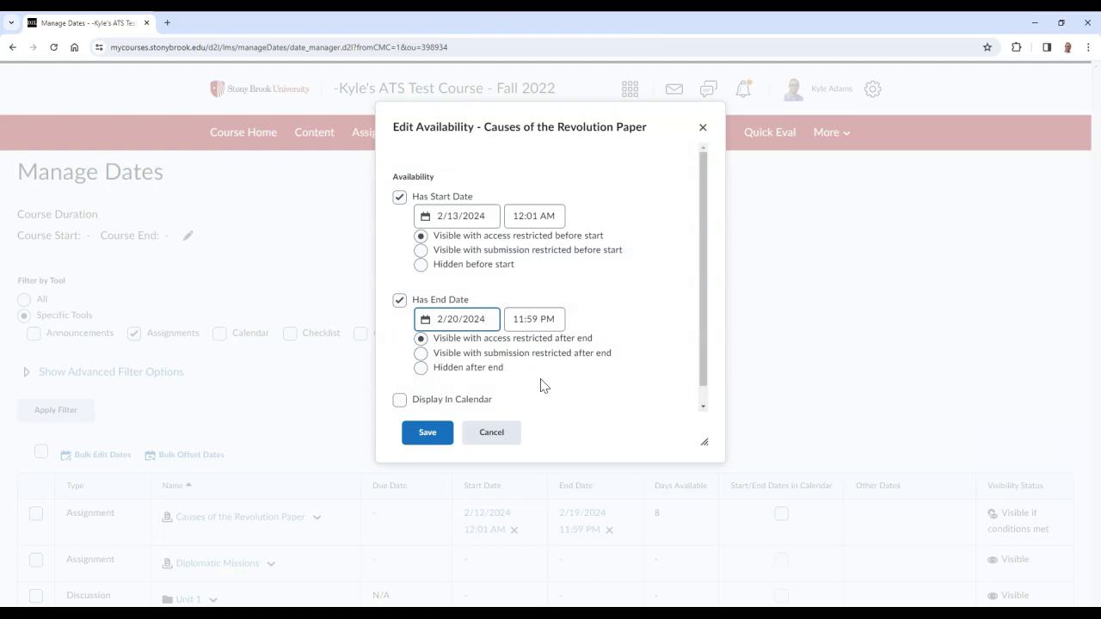
click(426, 442)
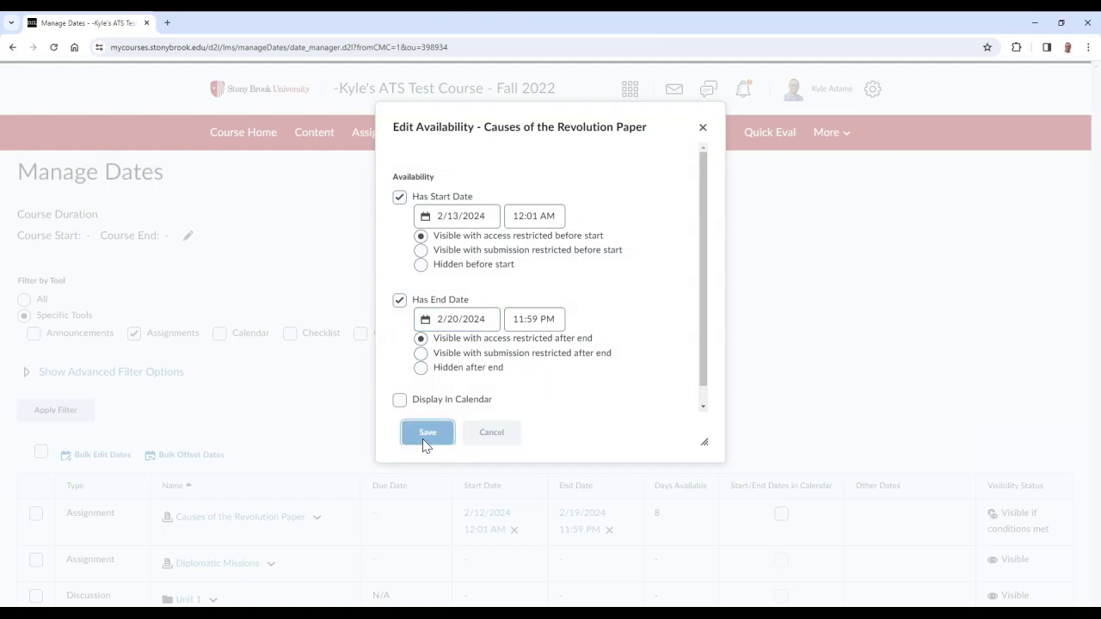